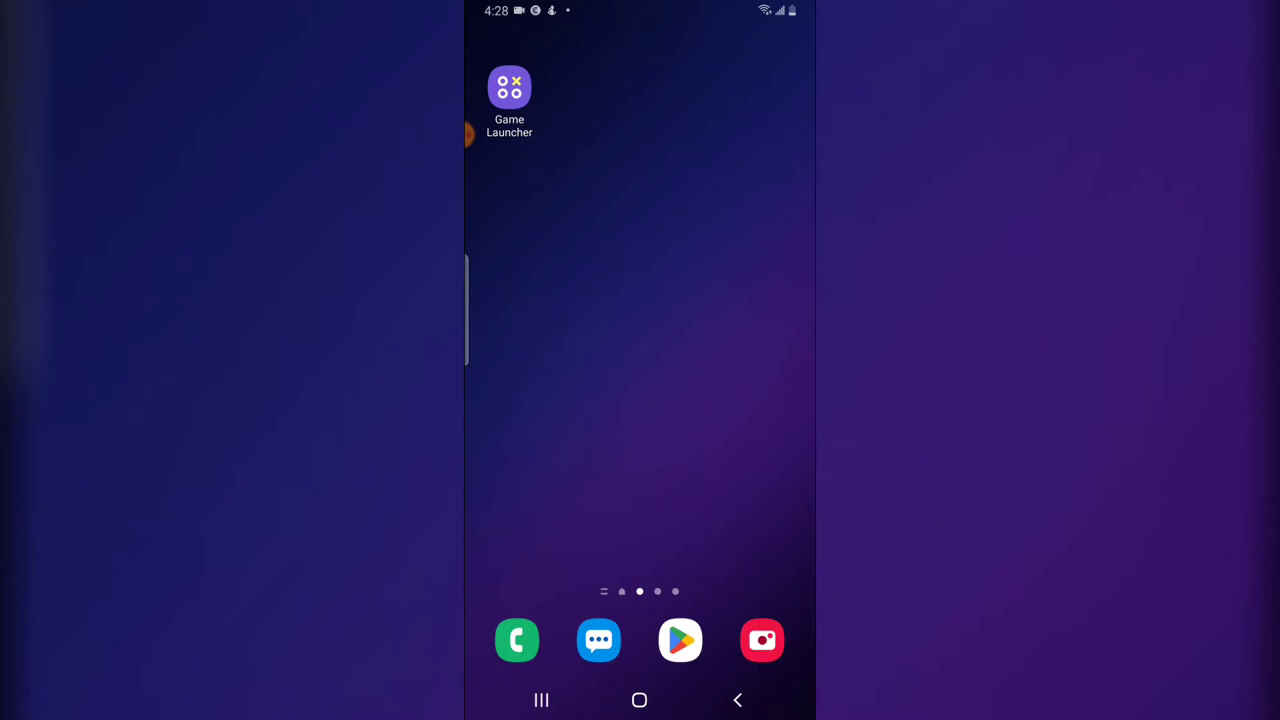
Swipe up from the home screen to show the app drawer with Voice Recorder, Instagram and Messenger
drag(640, 450, 640, 200)
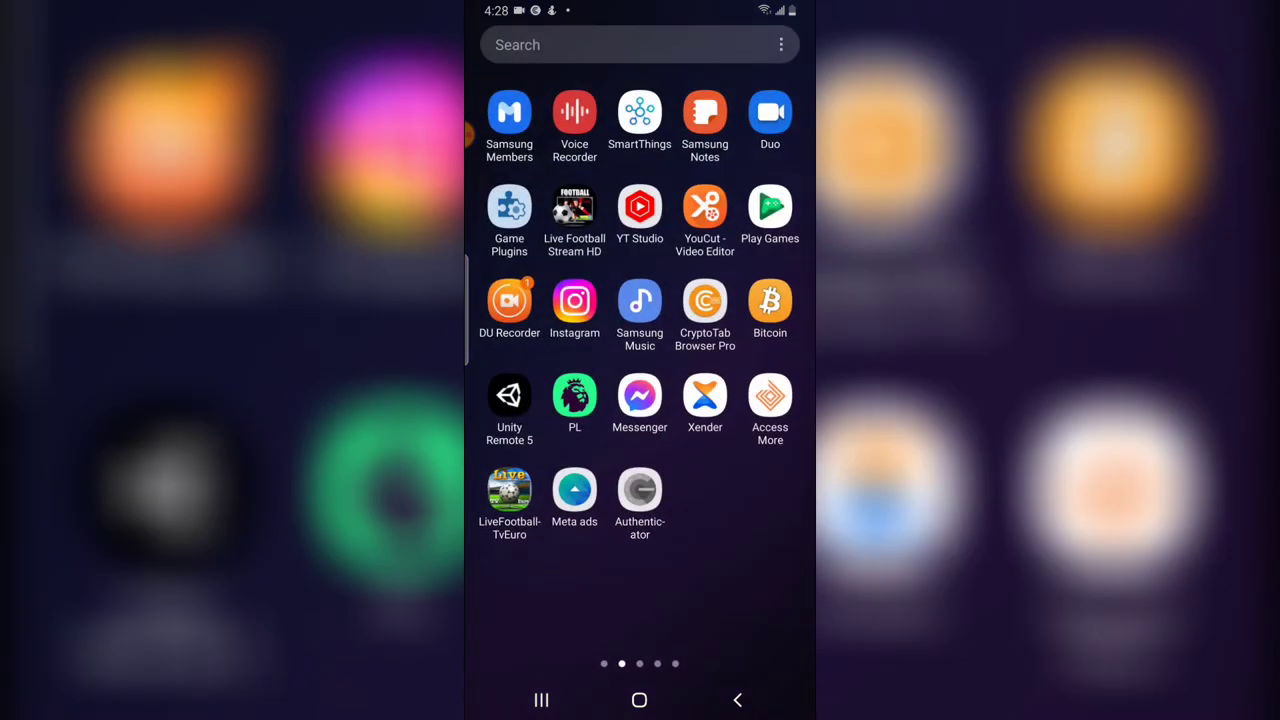
Launch YouTube from the first apps page and discard the old Short draft to start fresh
drag(560, 350, 760, 350)
click(703, 111)
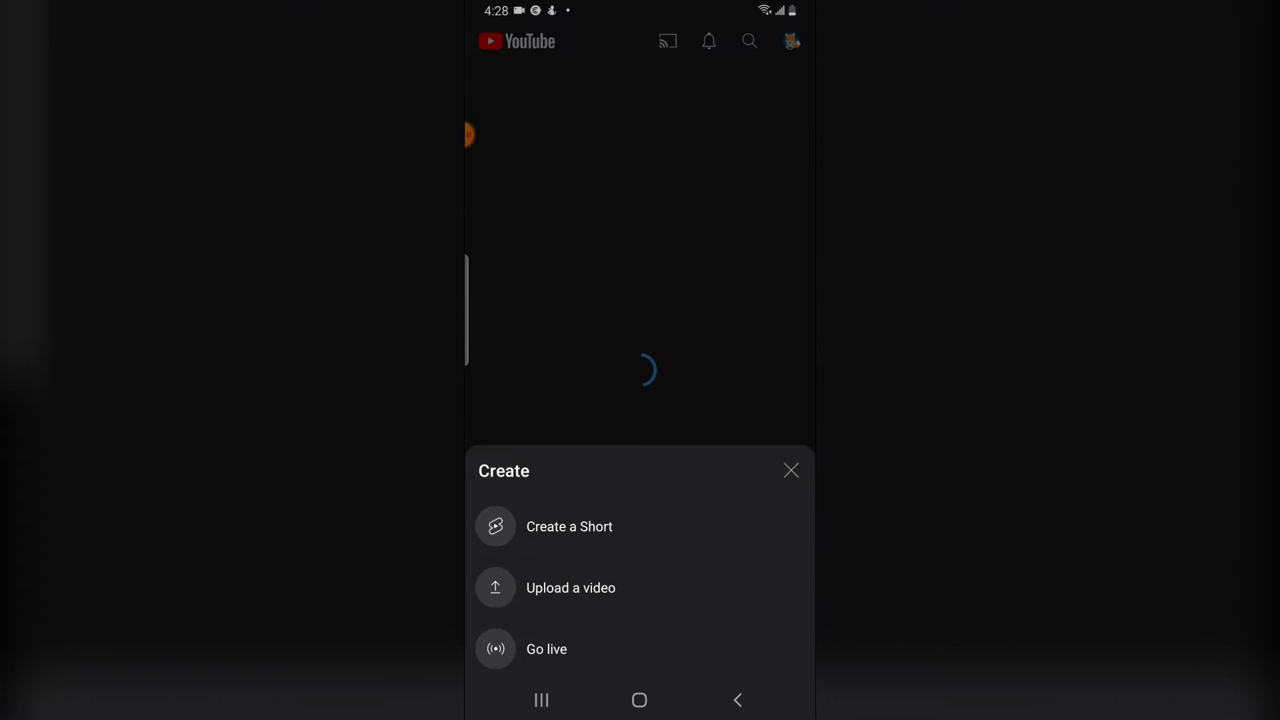
click(791, 470)
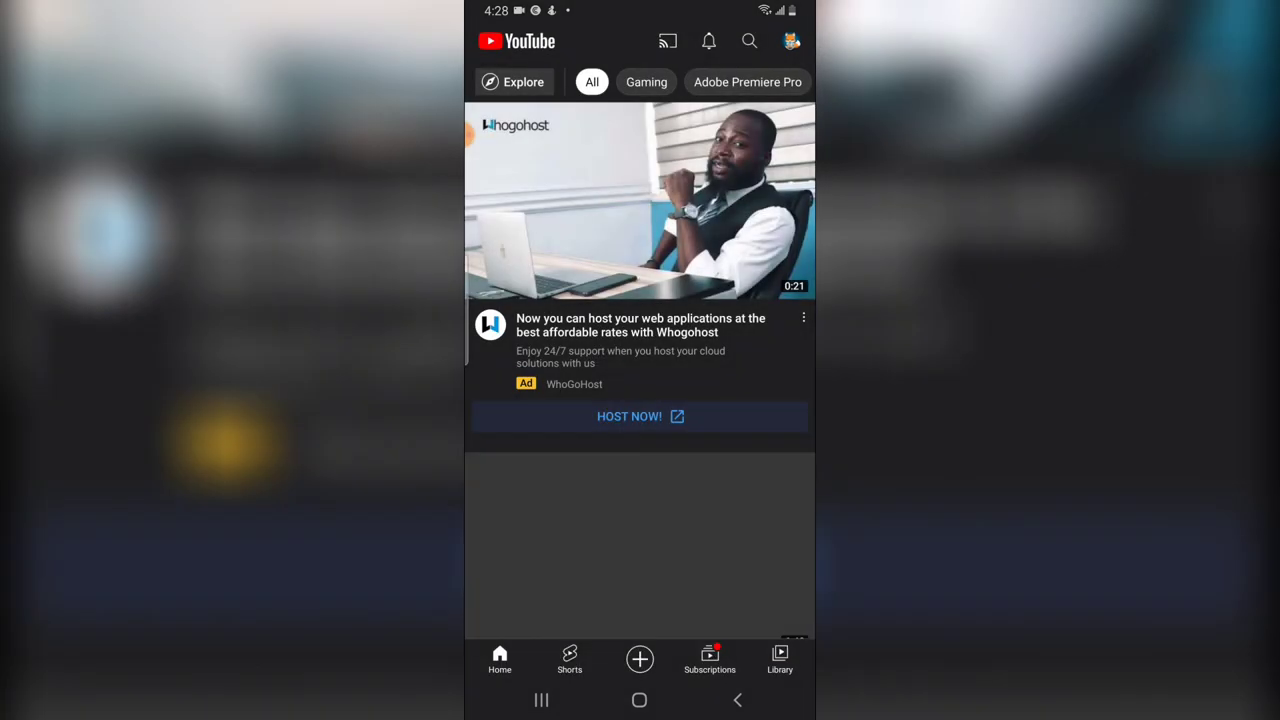
scroll(640, 350, down, 1)
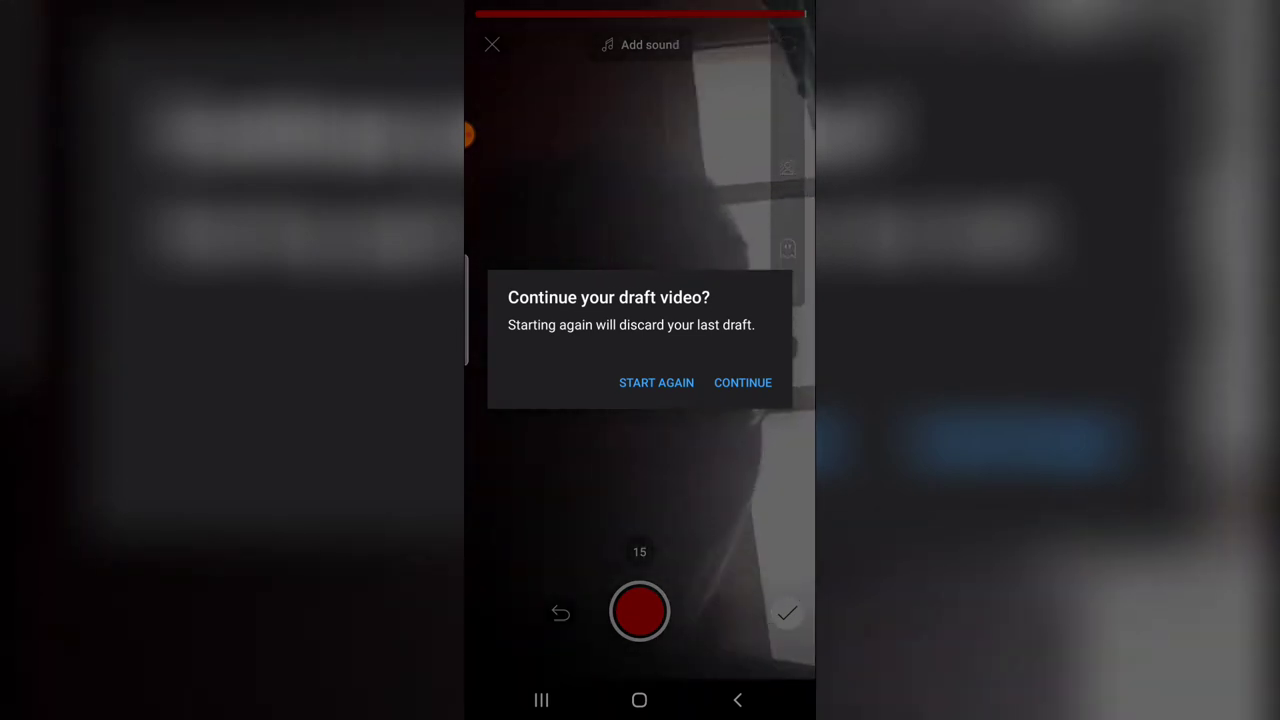
click(656, 382)
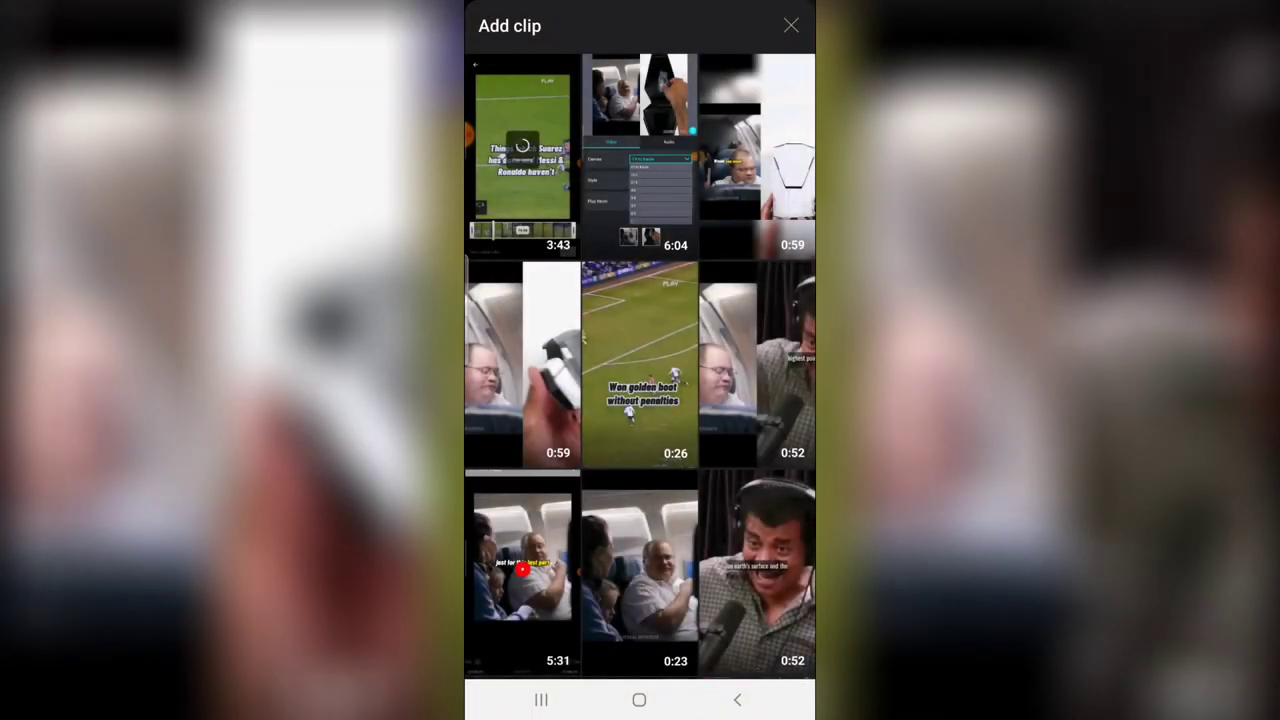
Load the airplane-seat clip, trimmed to 15.0s, from the gallery into the Shorts editor
scroll(640, 360, down, 2)
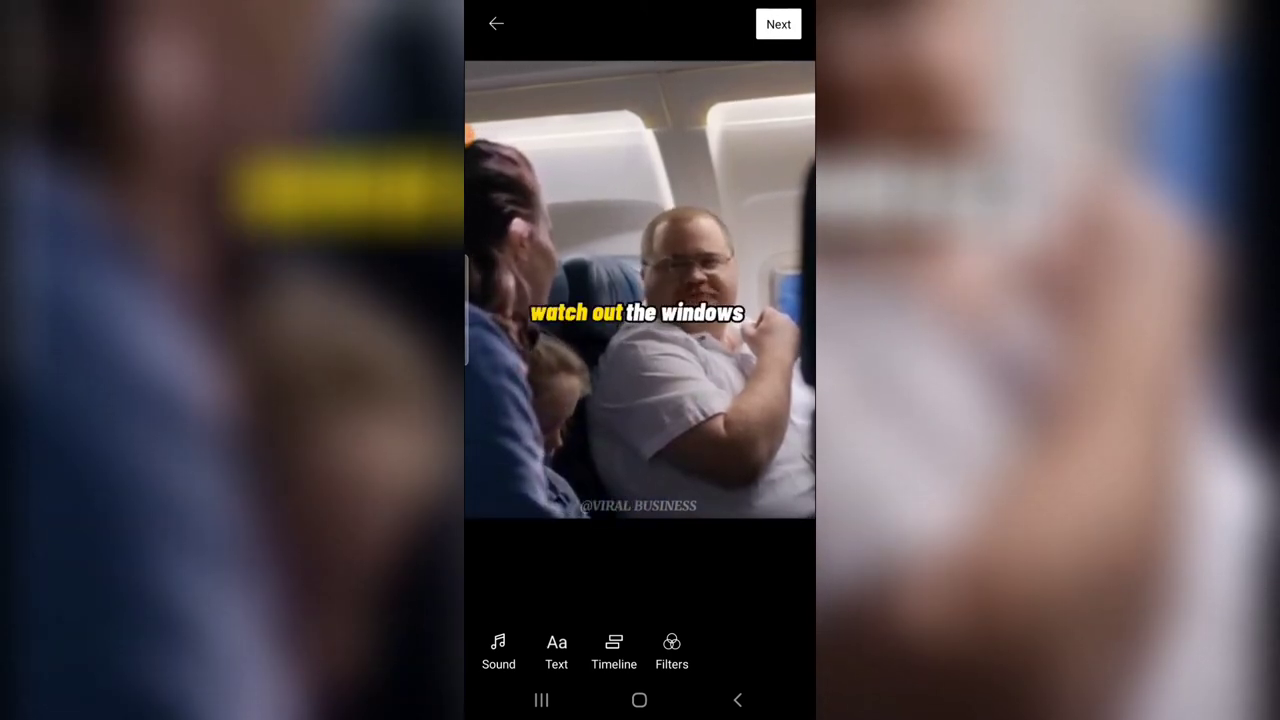
Open the Sounds picker and preview Buga (Lo Lo Lo) by Kizz Daniel from Top sounds
click(556, 650)
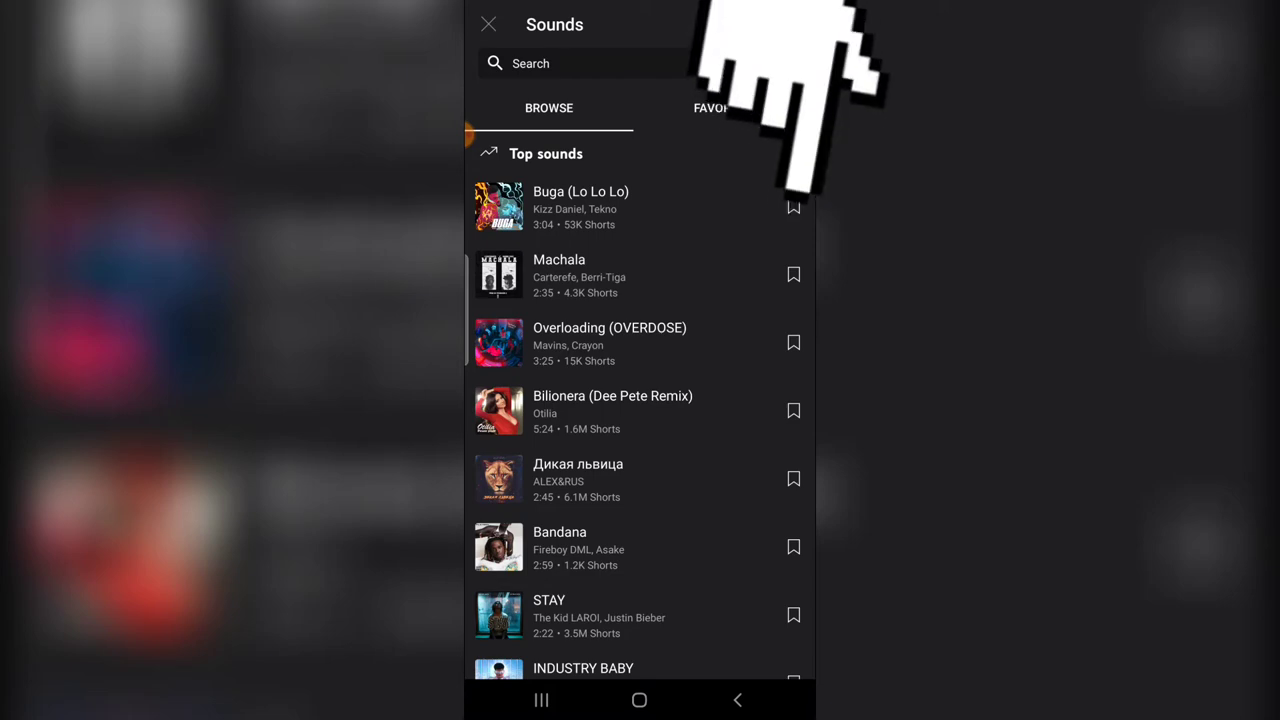
scroll(640, 400, down, 3)
scroll(640, 400, up, 4)
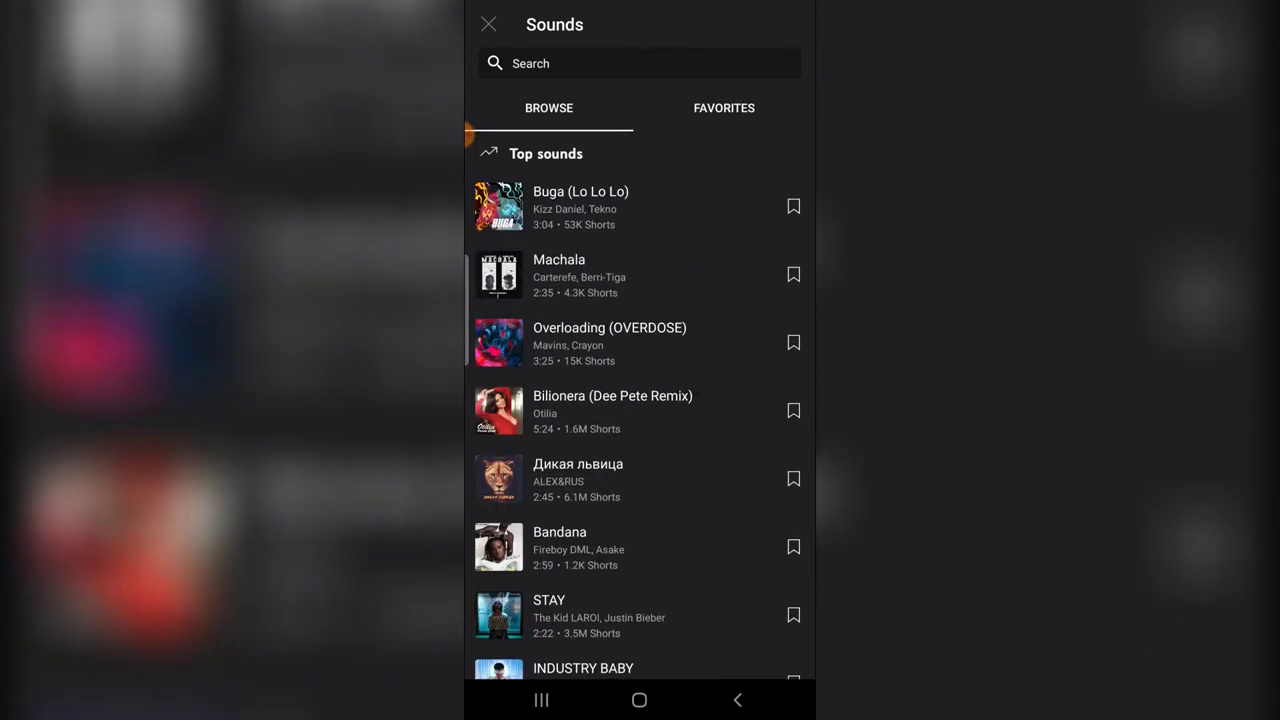
click(640, 207)
Bookmark Buga (Lo Lo Lo) and confirm it appears under Favorites
click(793, 206)
click(724, 108)
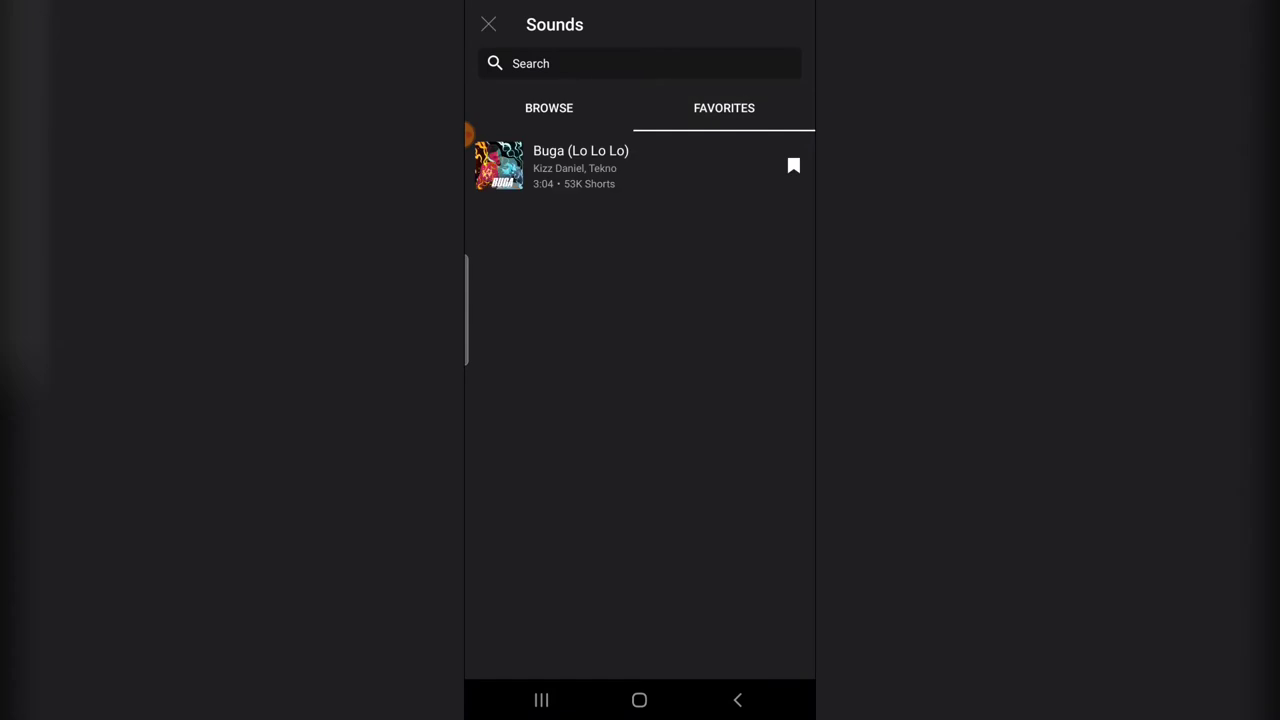
click(549, 108)
Scroll down the browse list and bookmark Asake's Peace Be Unto You (PBUY)
scroll(640, 400, down, 10)
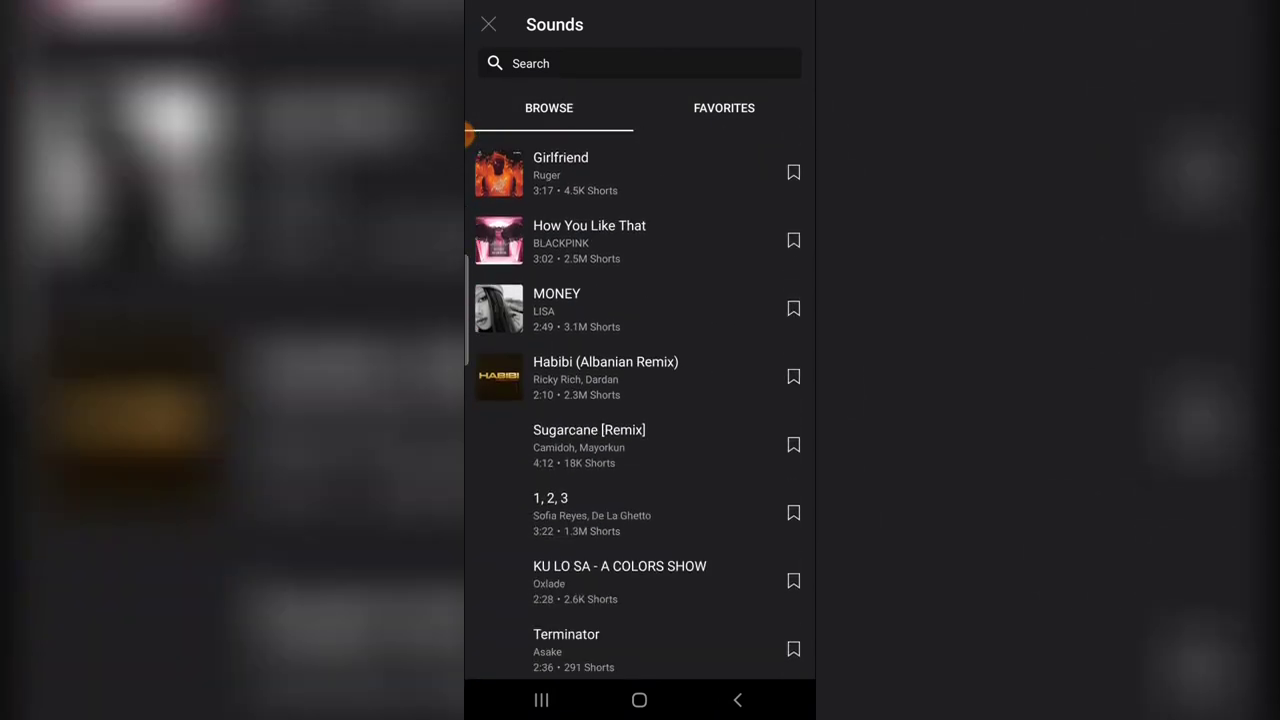
scroll(640, 400, down, 3)
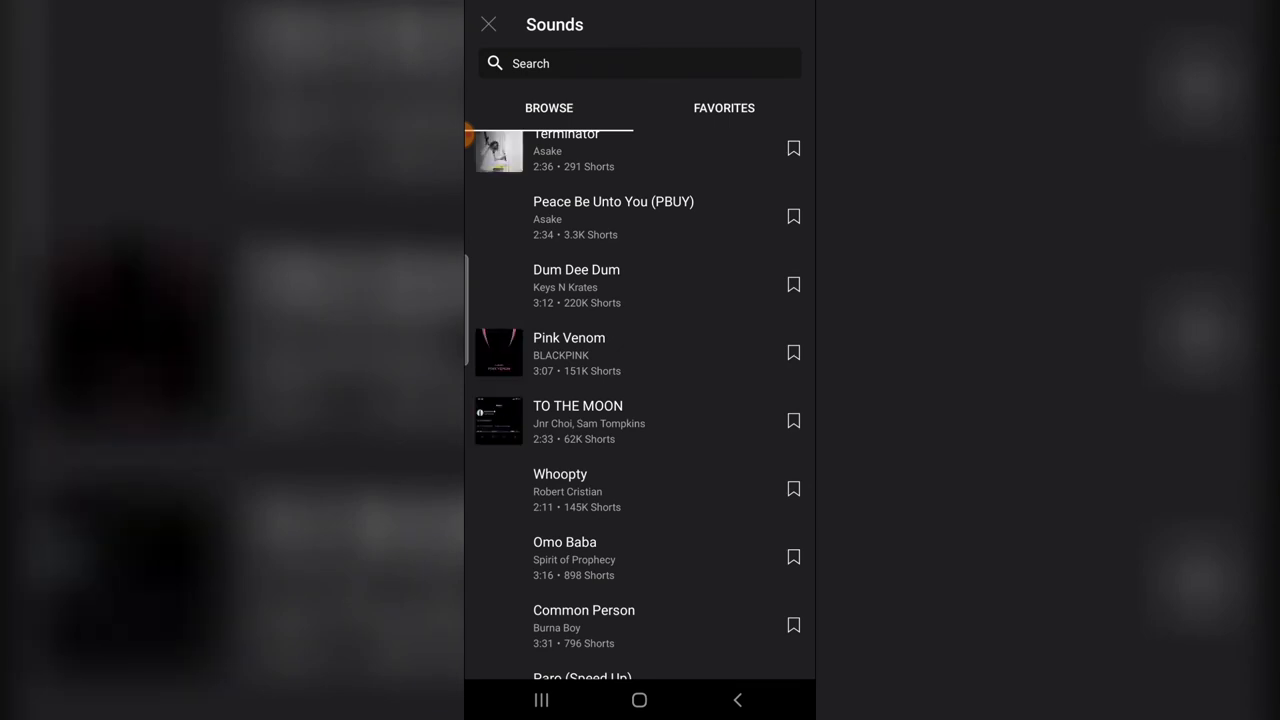
click(793, 216)
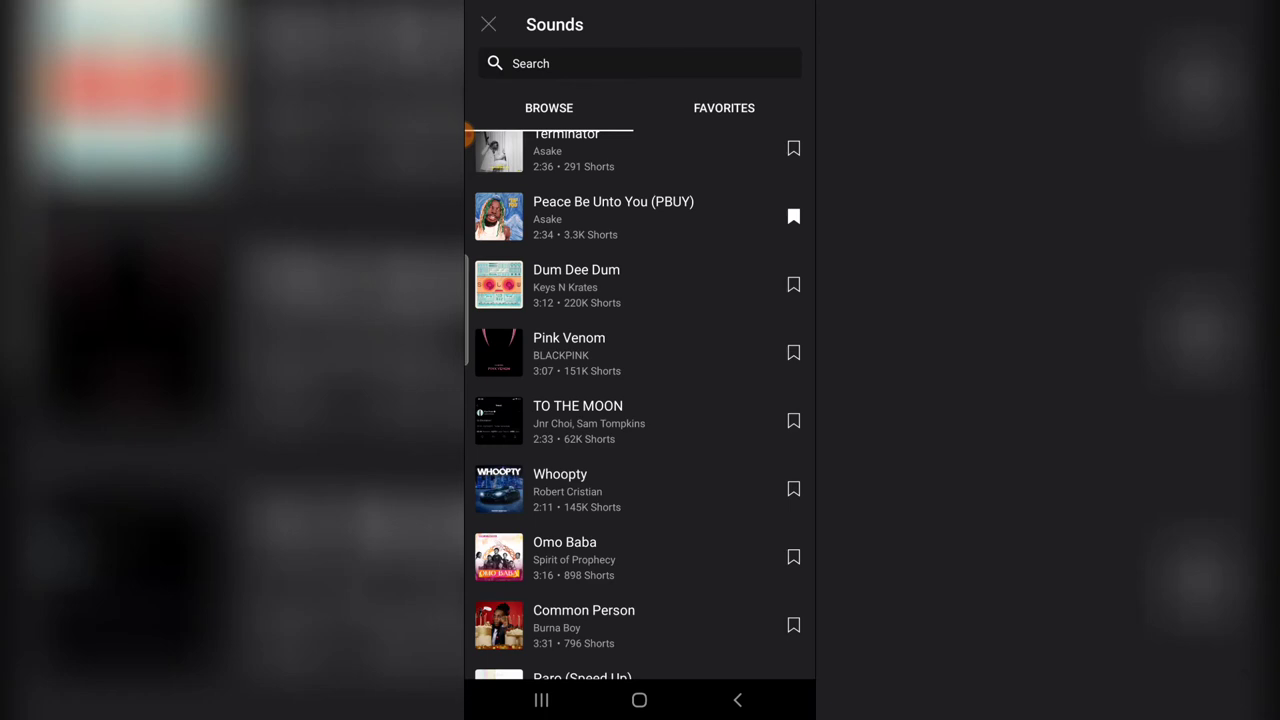
scroll(640, 400, up, 10)
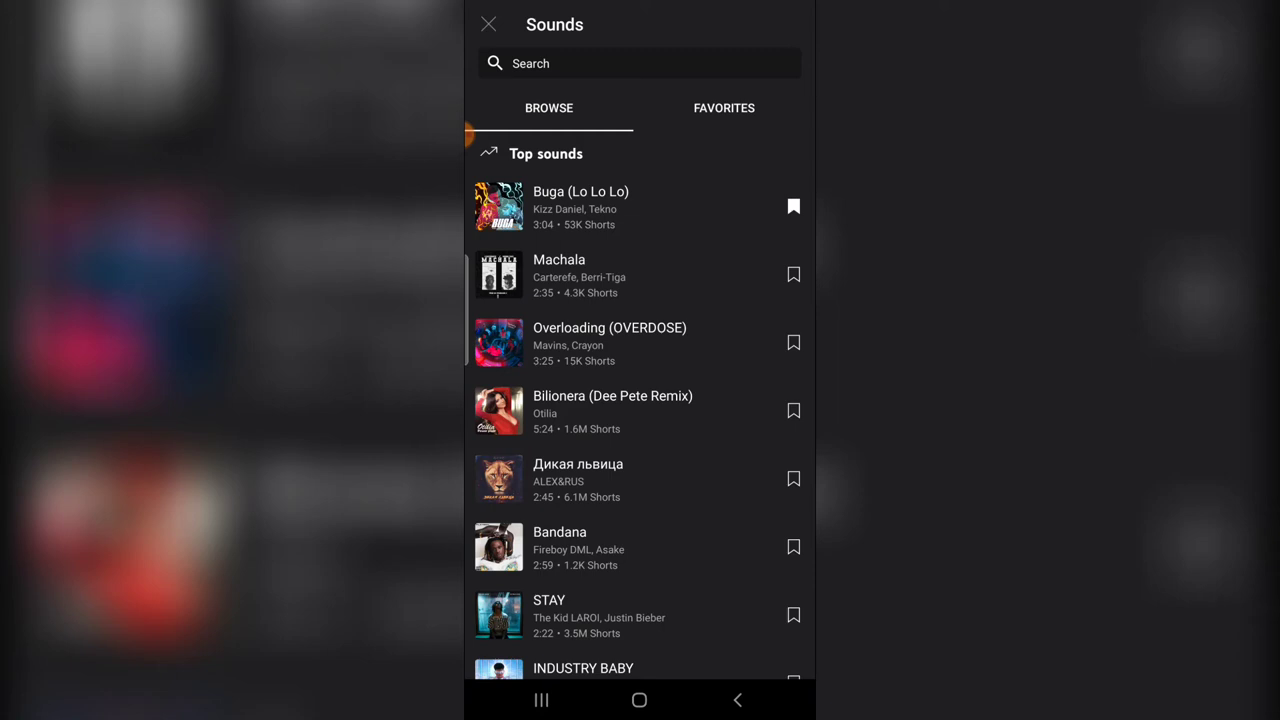
Bookmark Bandana by Fireboy DML and Asake, then show the three favorited sounds
click(793, 547)
click(724, 108)
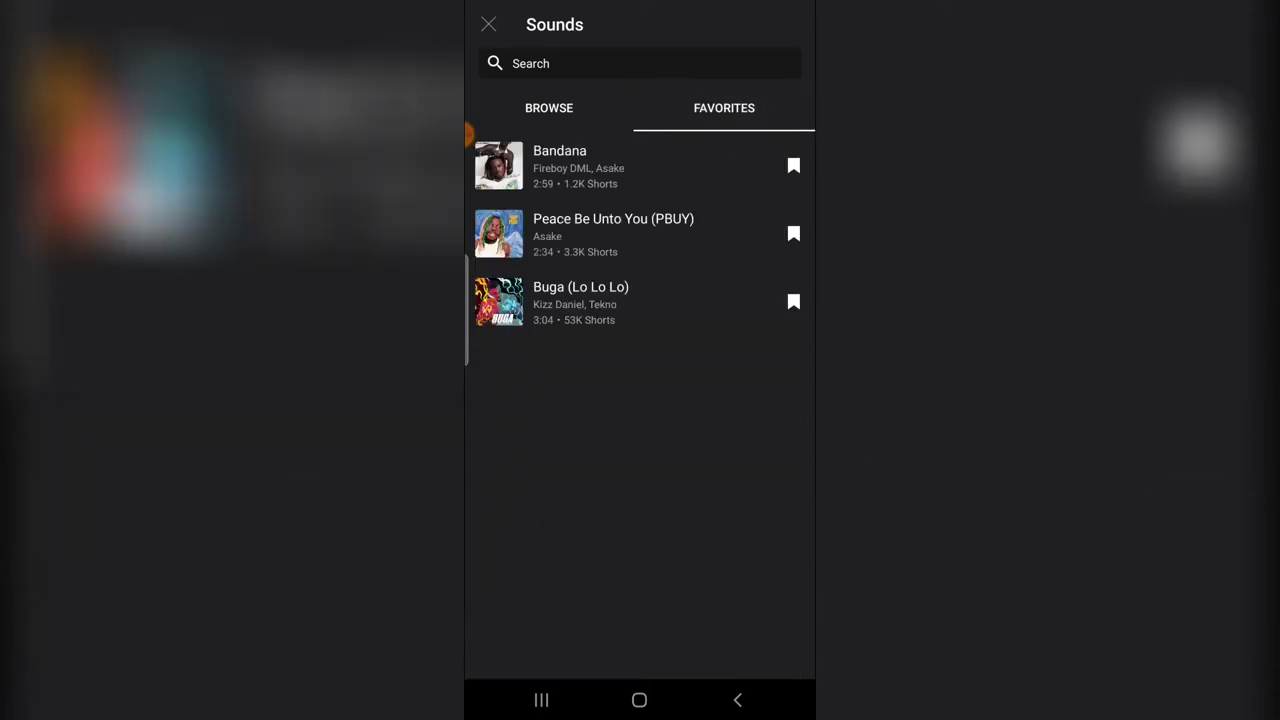
click(549, 108)
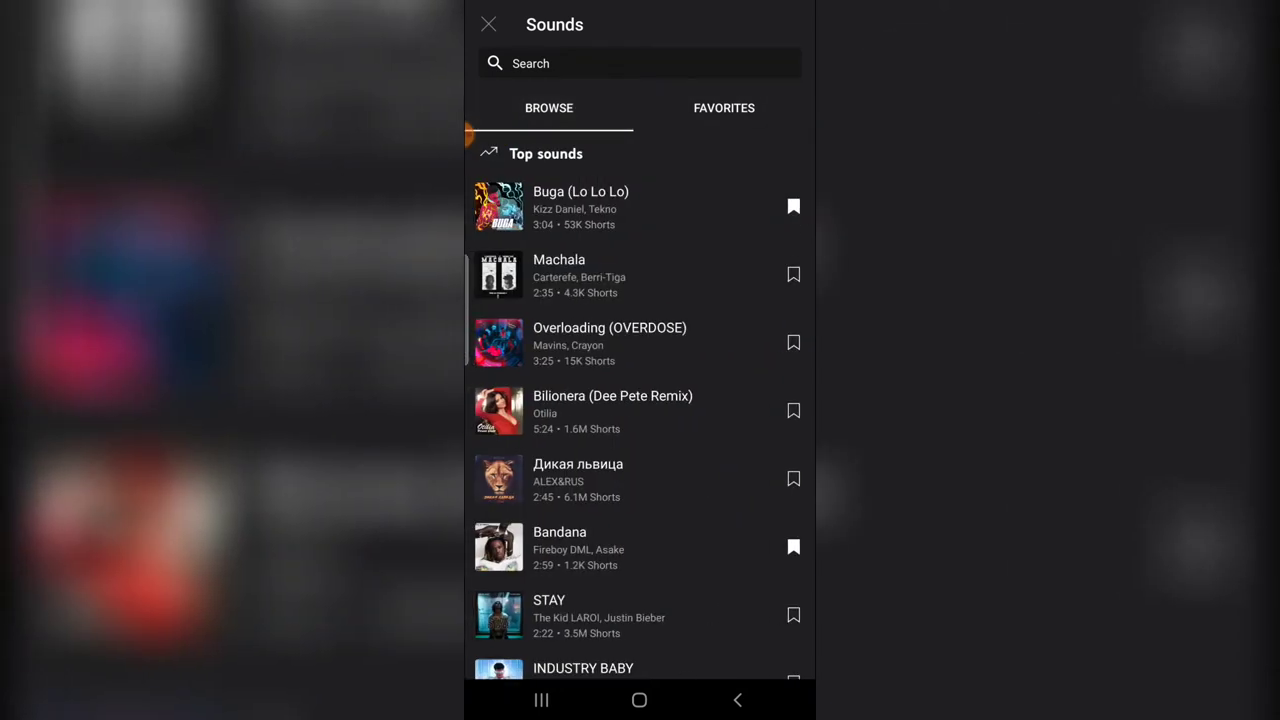
click(724, 108)
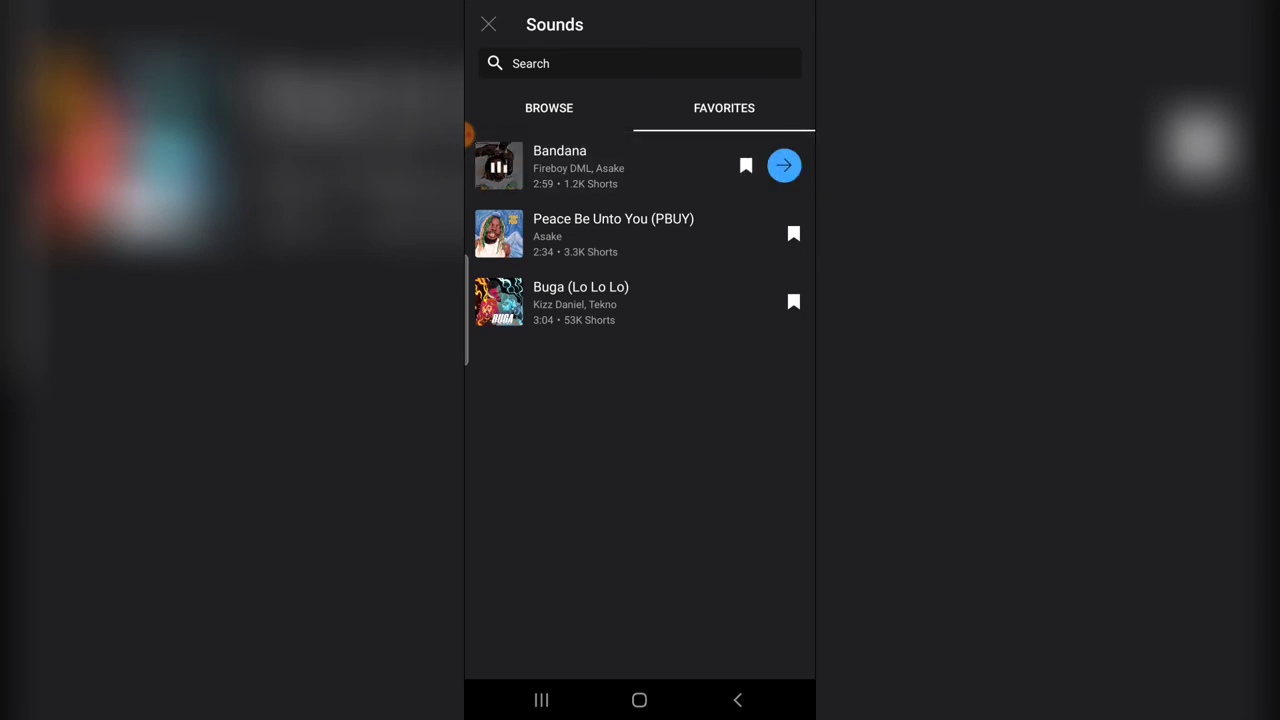
click(784, 165)
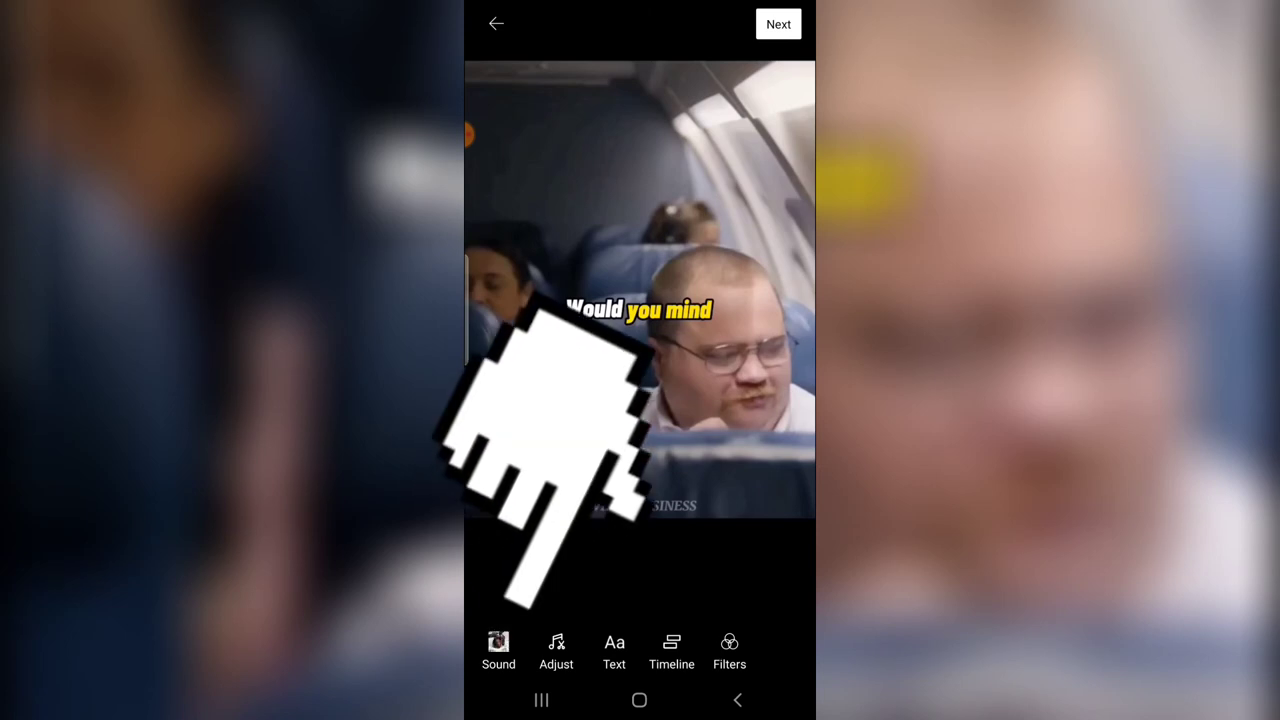
key(XF86AudioLowerVolume)
key(XF86AudioLowerVolume)
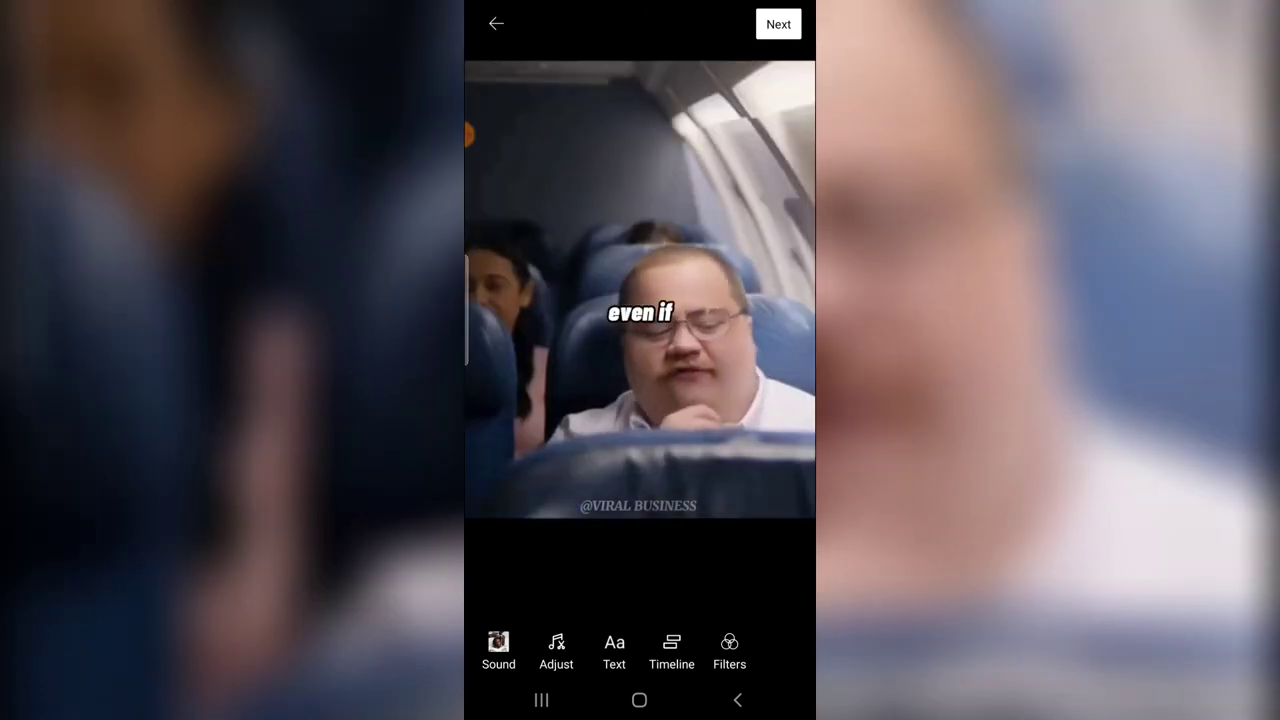
Enter 'reality' as the title on the Short's Add details screen
click(778, 24)
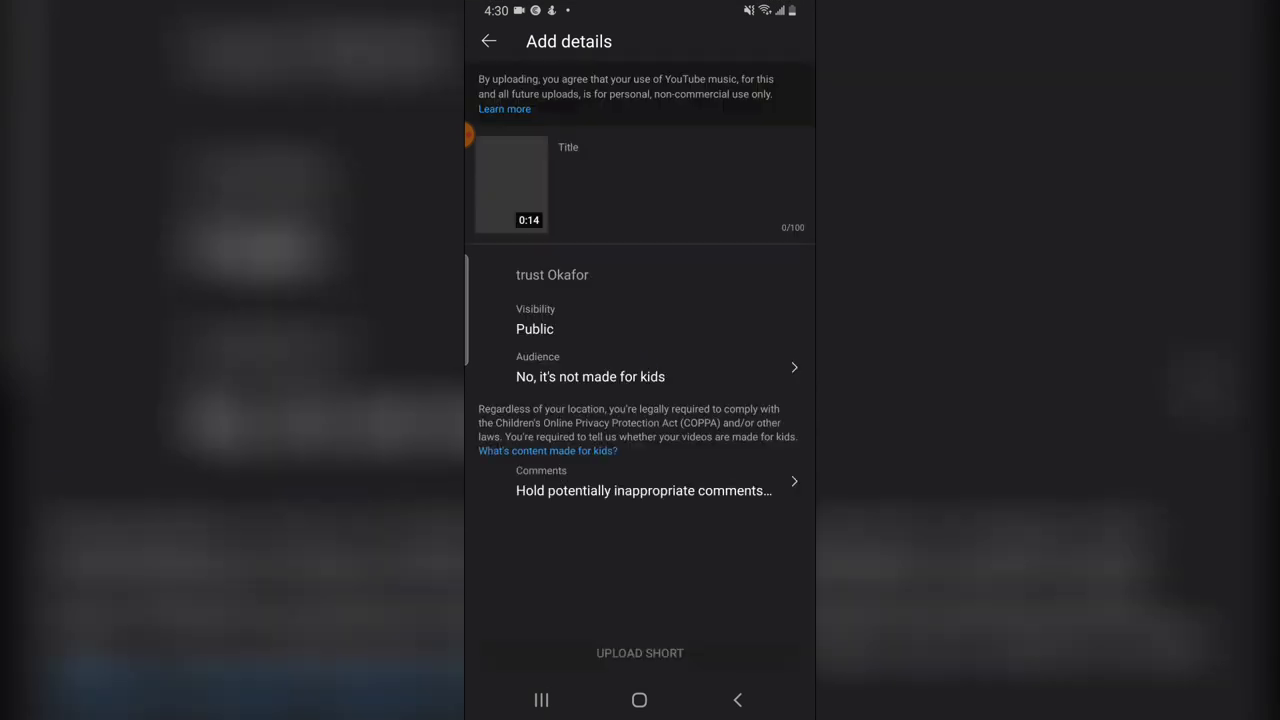
click(628, 170)
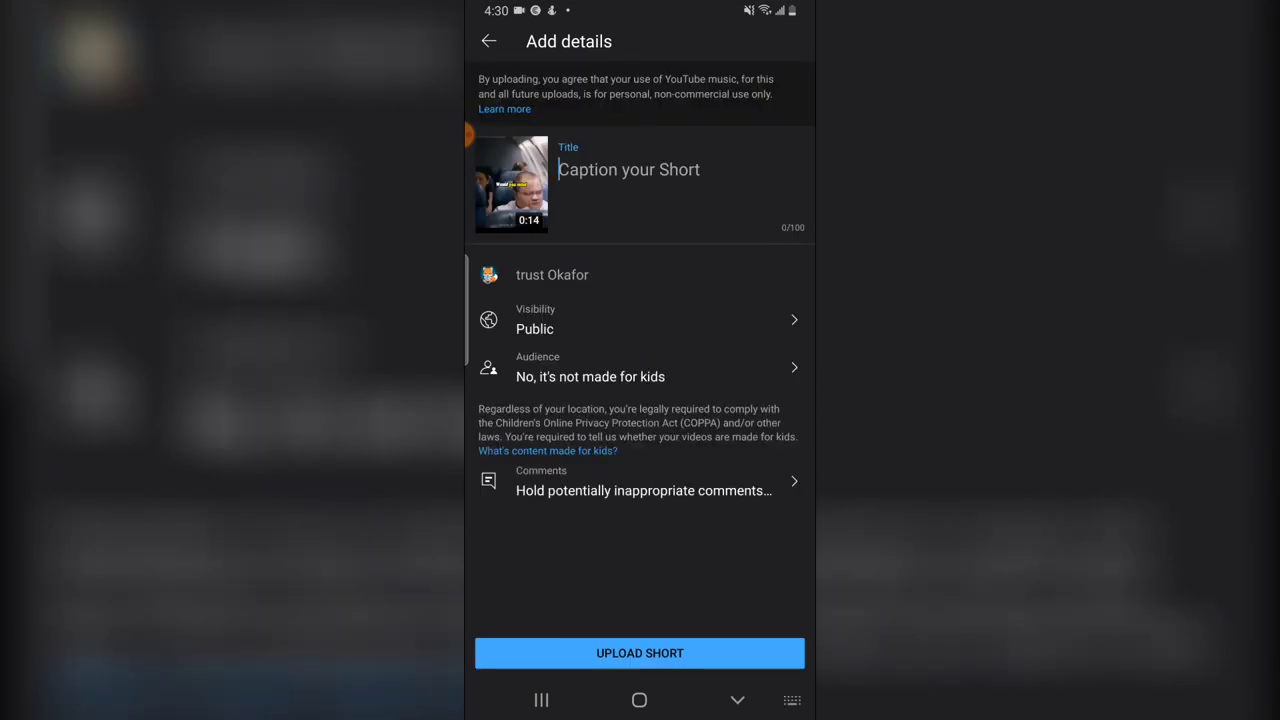
text(ra)
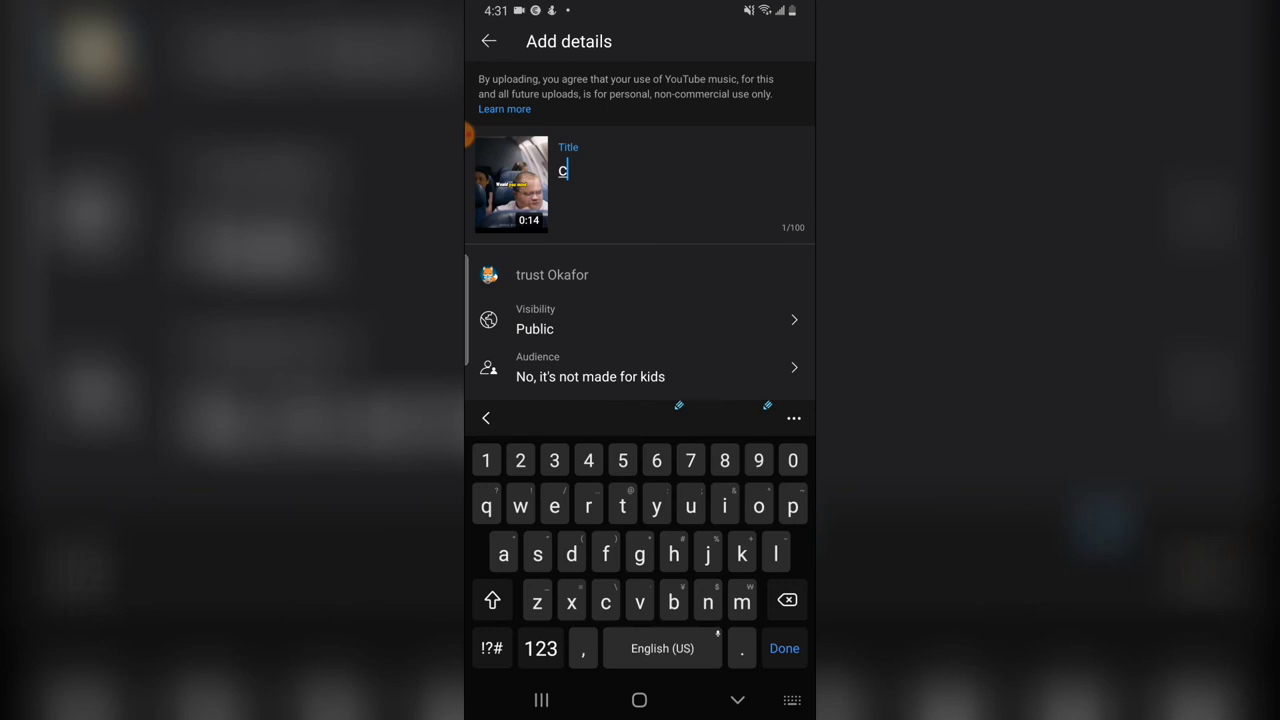
key(BackSpace)
text(eality)
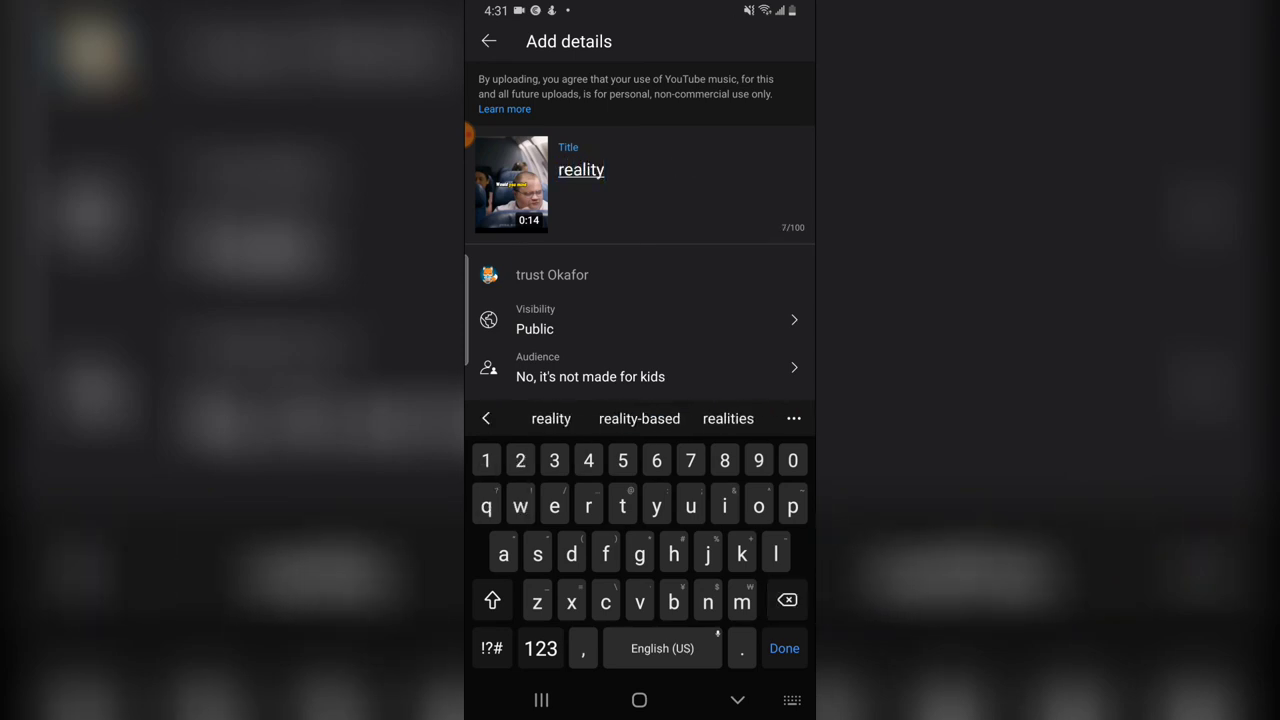
key(BackSpace)
key(BackSpace)
key(BackSpace)
text(ity)
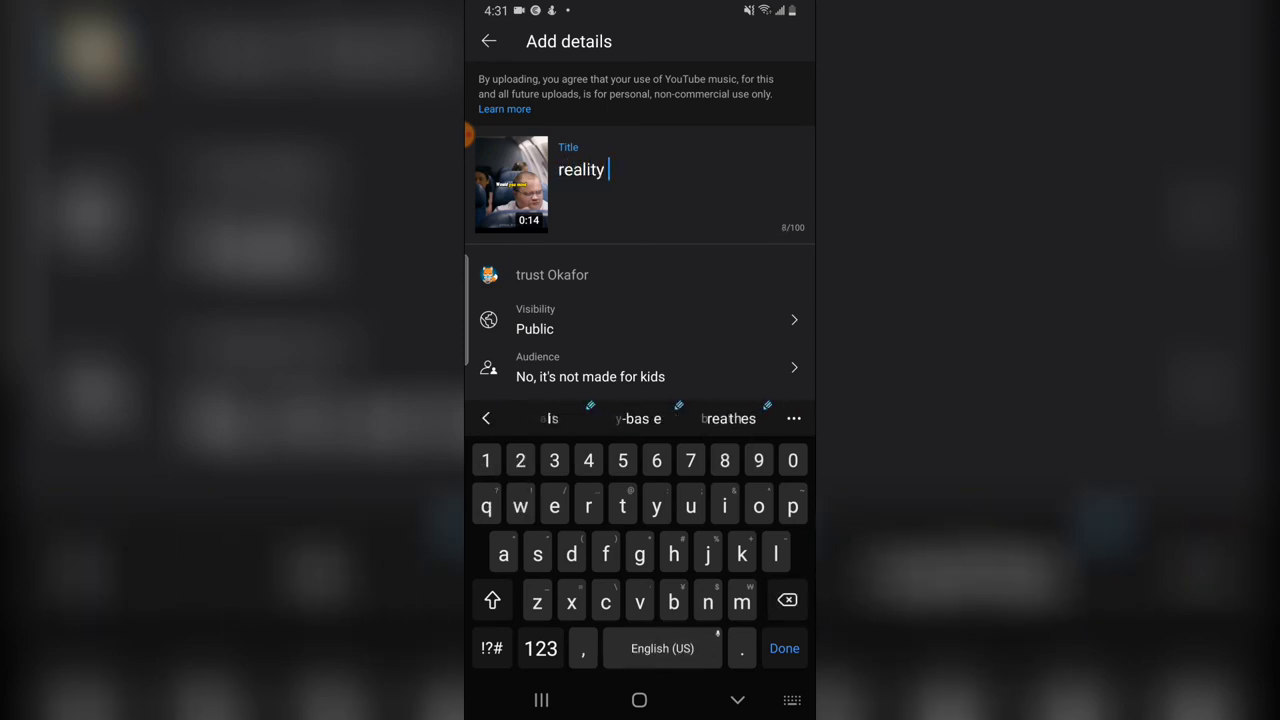
click(737, 700)
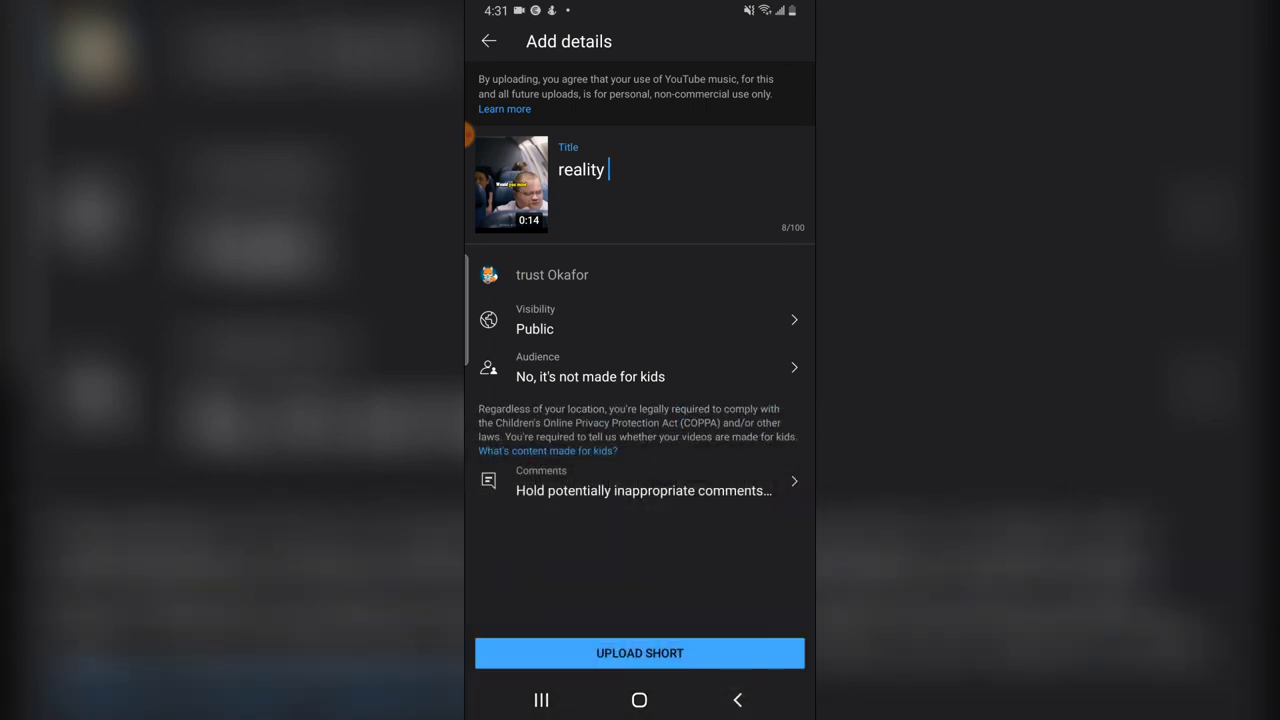
Start uploading the 'reality' Short, check its Uploading 1 video notice, and clear notifications
click(640, 652)
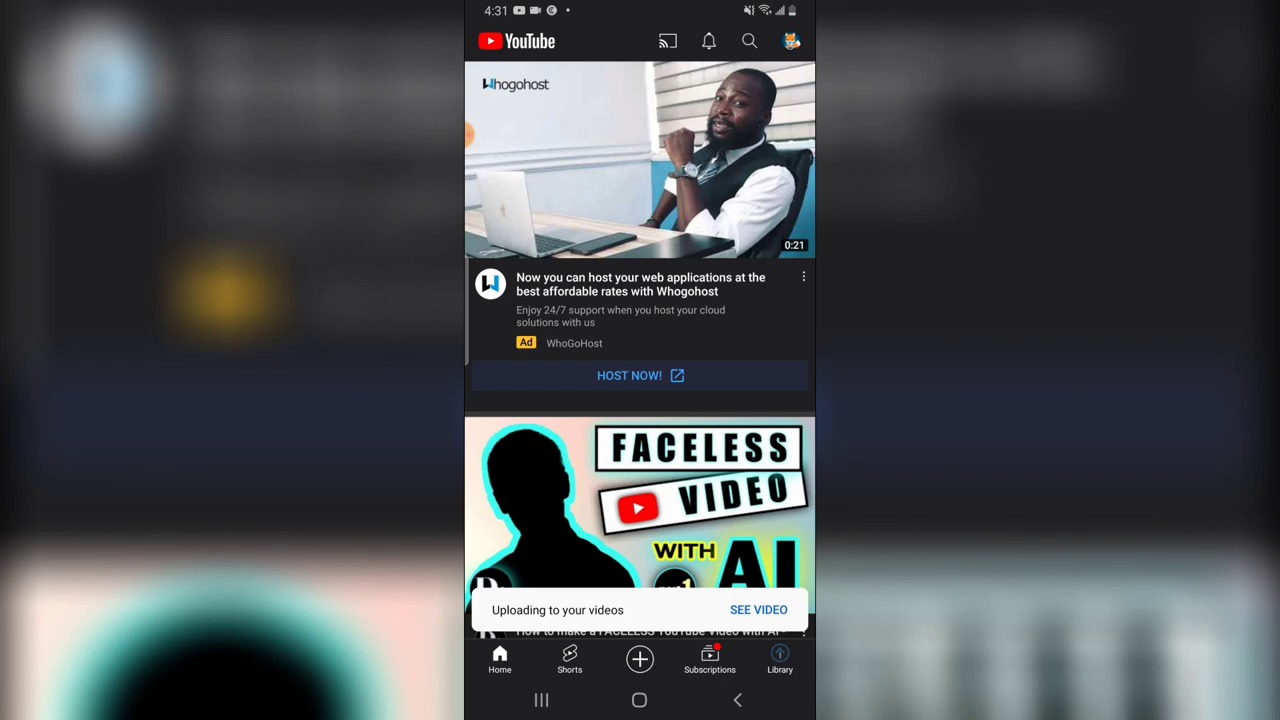
drag(640, 10, 640, 400)
scroll(640, 400, down, 2)
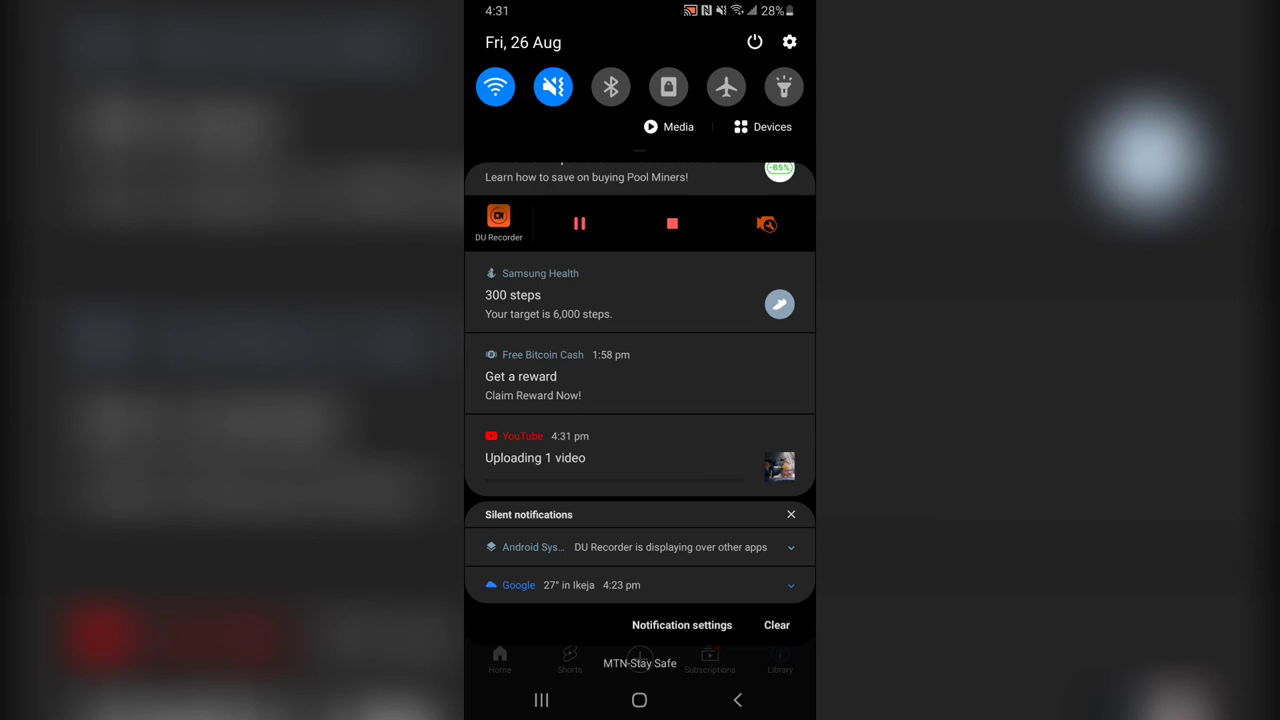
click(777, 624)
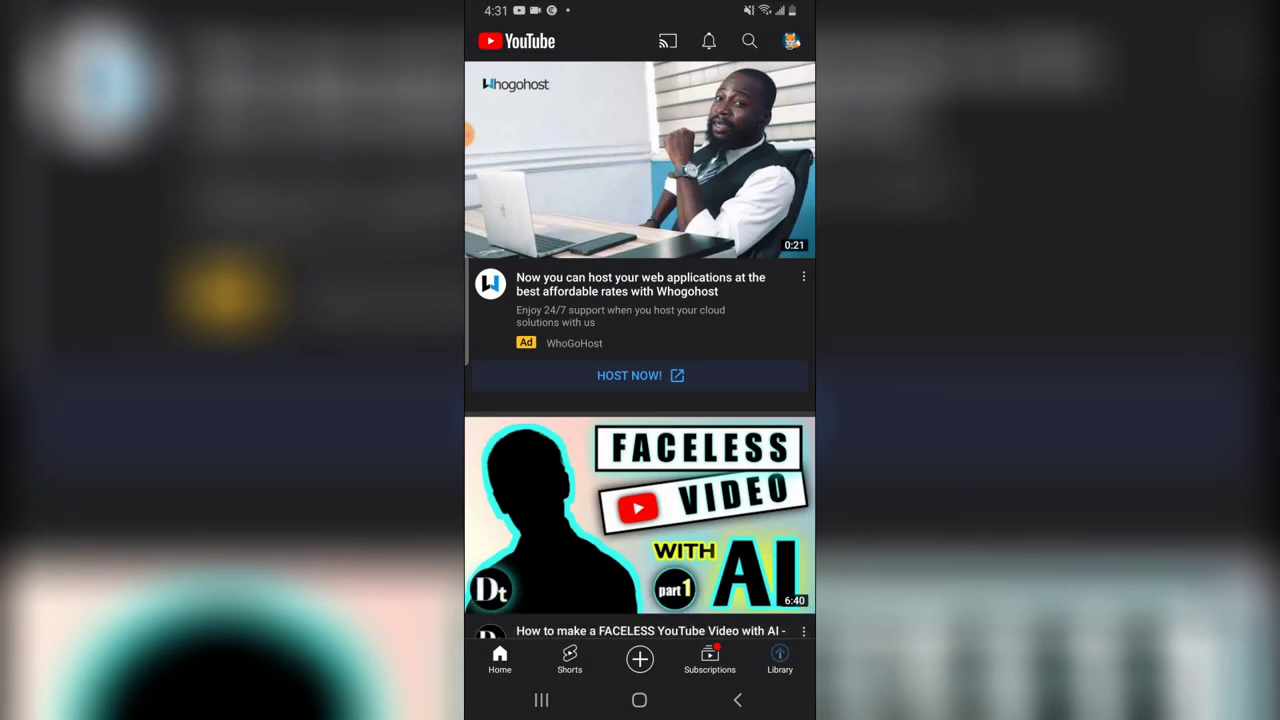